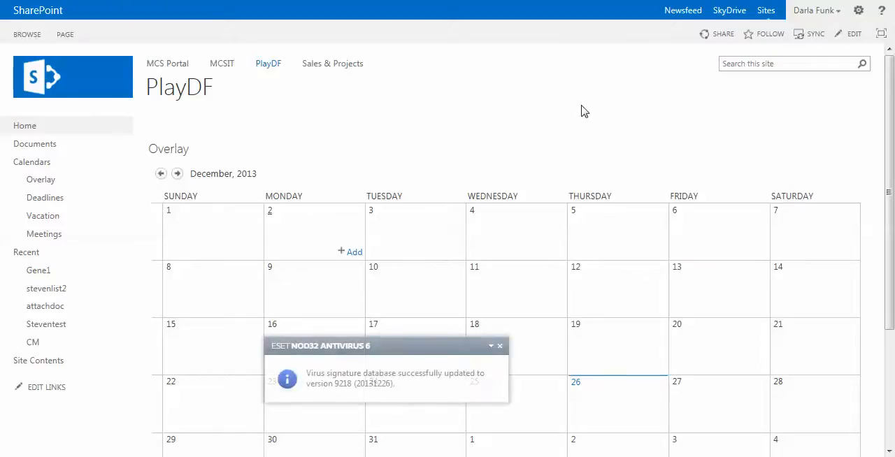
Step: Close the antivirus notification and look over the Overlay calendar on the PlayDF home page
click(501, 346)
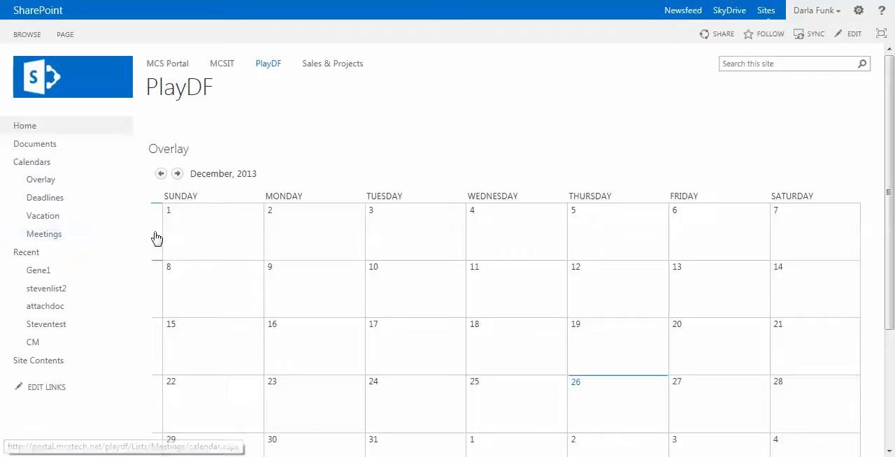
click(199, 239)
scroll(202, 239, down, 3)
scroll(202, 241, up, 3)
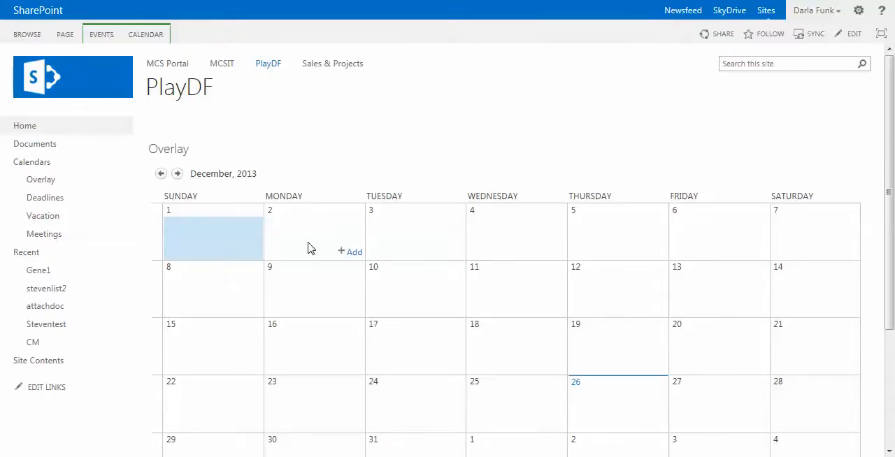
Step: Open the existing Overlay calendar, examine its color-coded events from the combined calendars, and return to the PlayDF home page
click(46, 182)
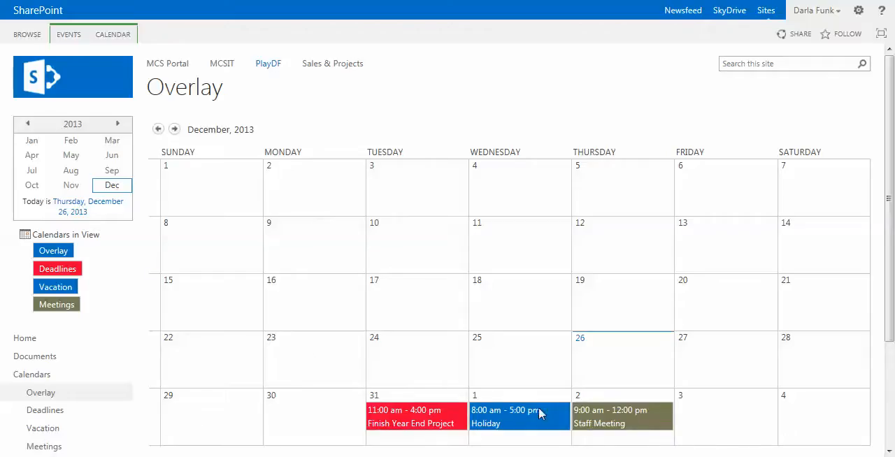
scroll(186, 254, down, 1)
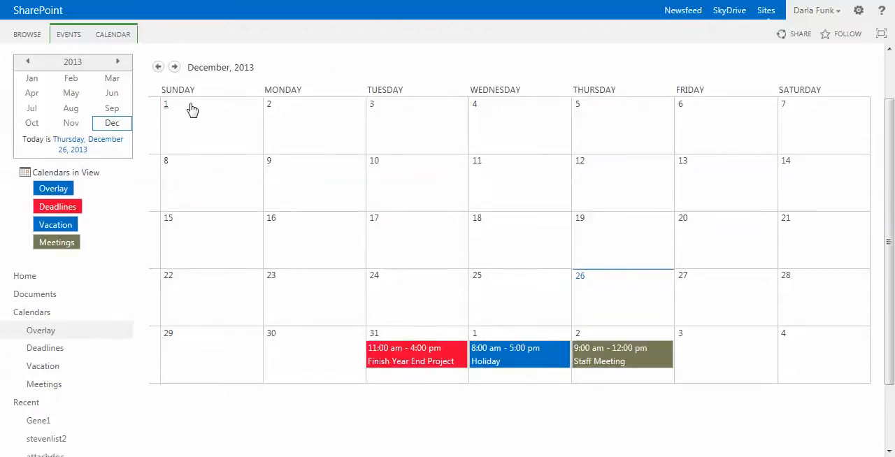
scroll(166, 120, up, 1)
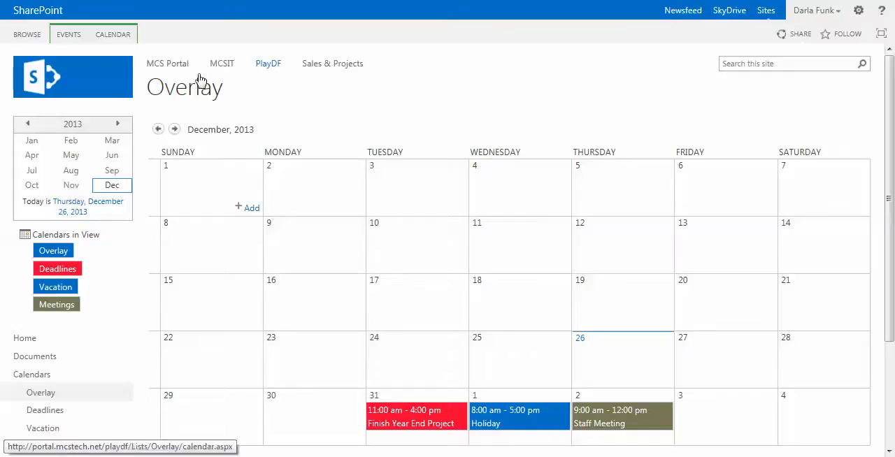
click(260, 68)
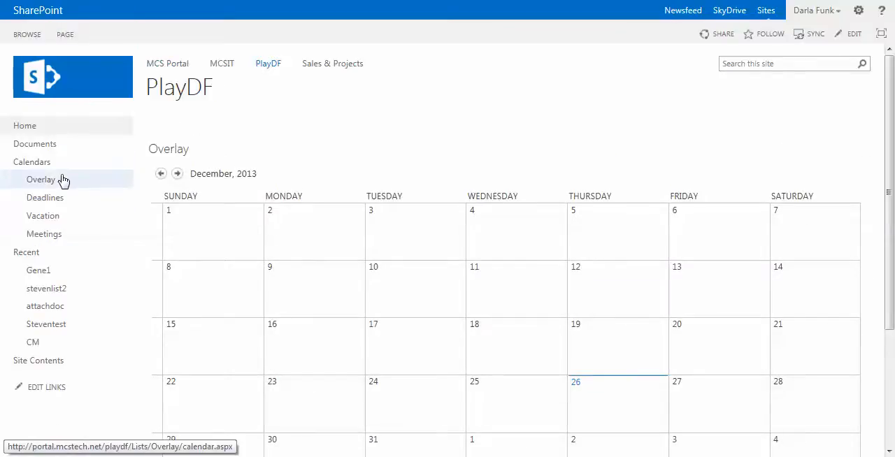
Step: Add a new Calendar app named Combine to the PlayDF site, finding the app with the search term "cal"
click(48, 362)
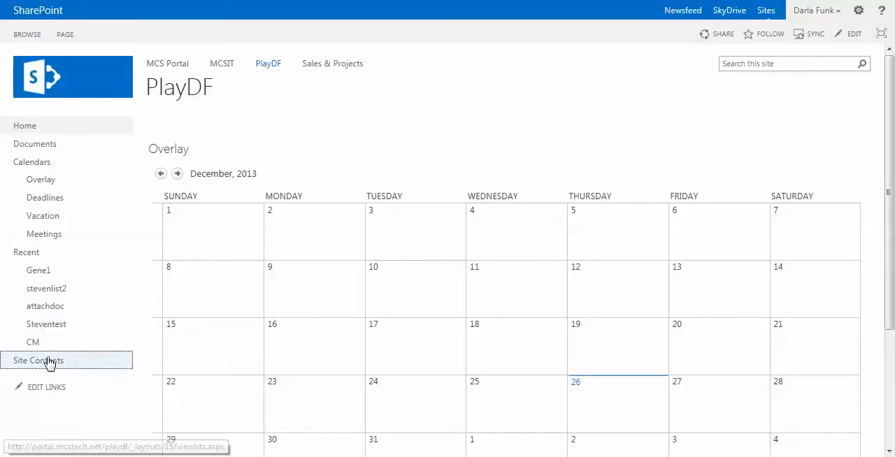
click(209, 190)
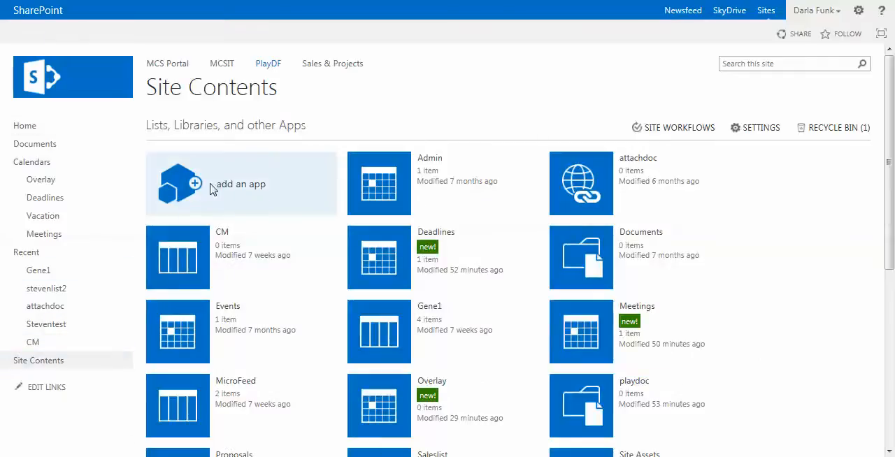
click(158, 124)
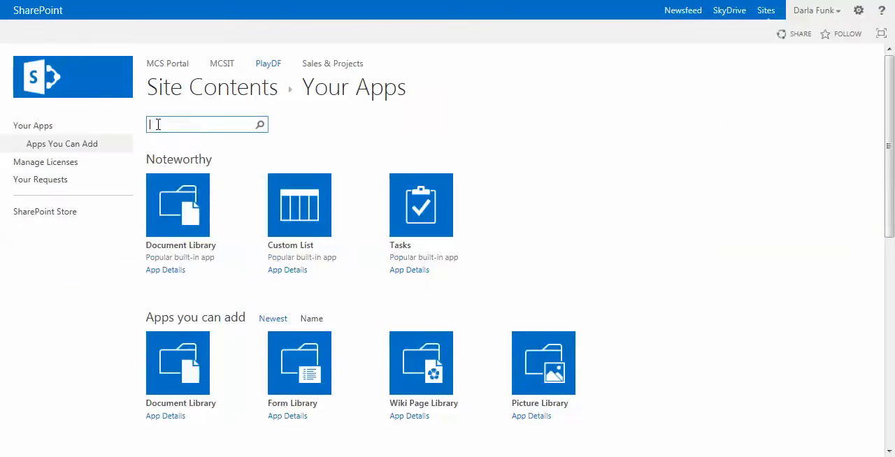
text(ca)
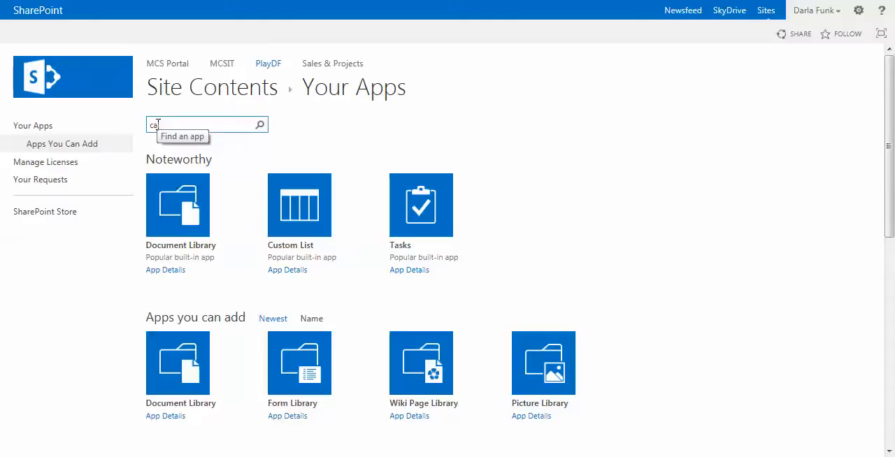
text(l)
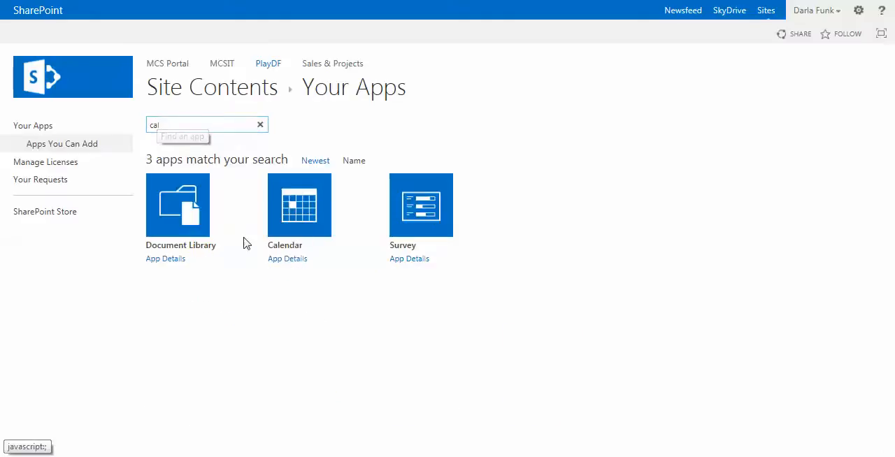
click(299, 221)
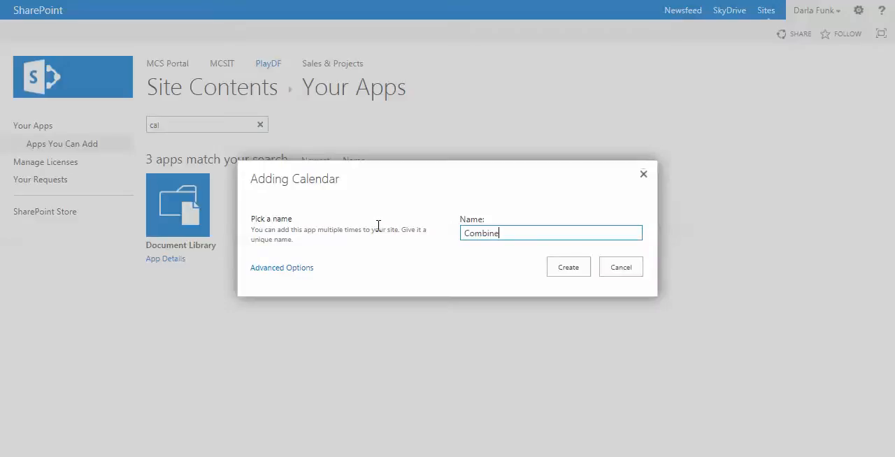
click(567, 272)
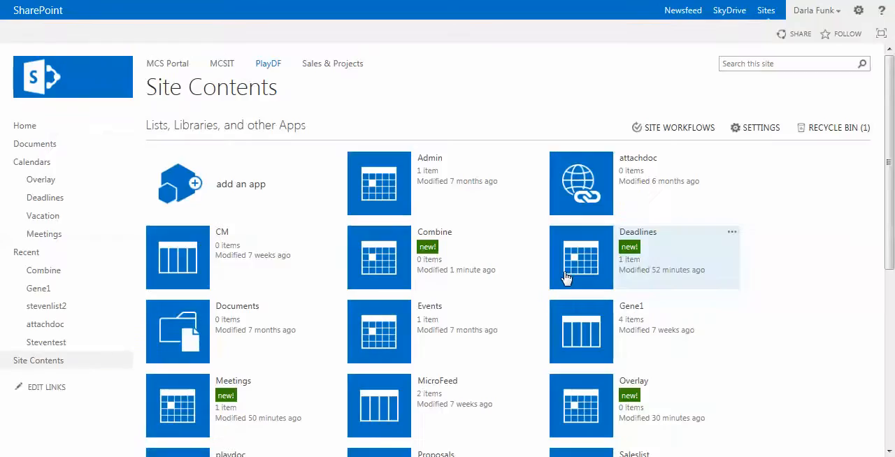
Step: Open the Combine calendar and go to its calendar overlay settings
click(434, 236)
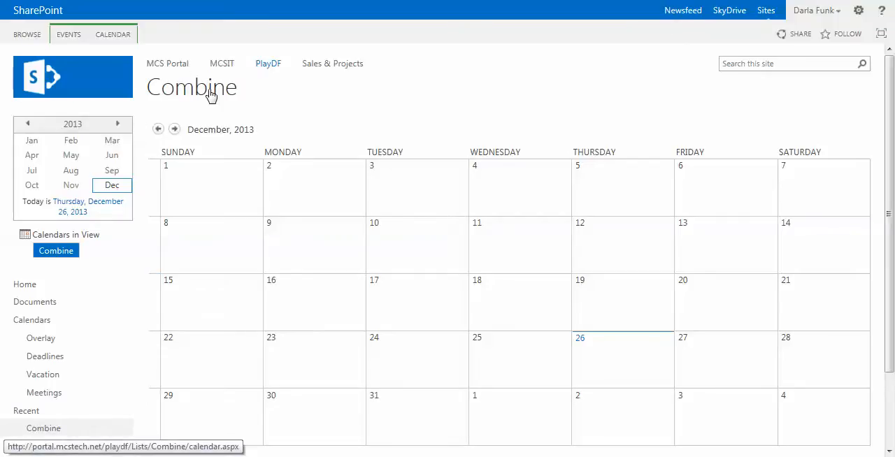
click(111, 35)
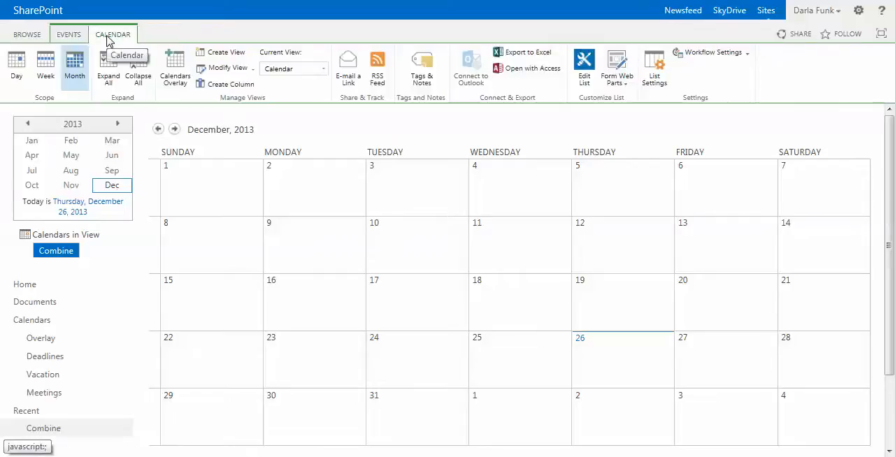
click(177, 70)
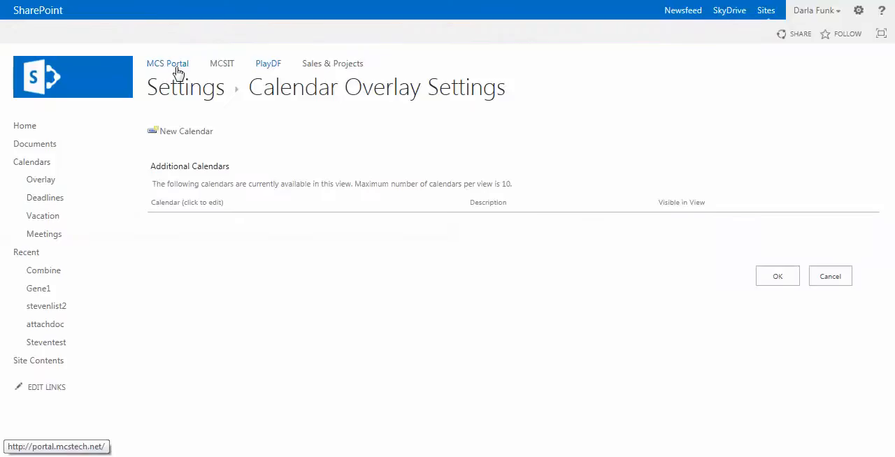
Step: Start a new overlay calendar named Deadlines and give it the color Red, #ed0033
click(192, 134)
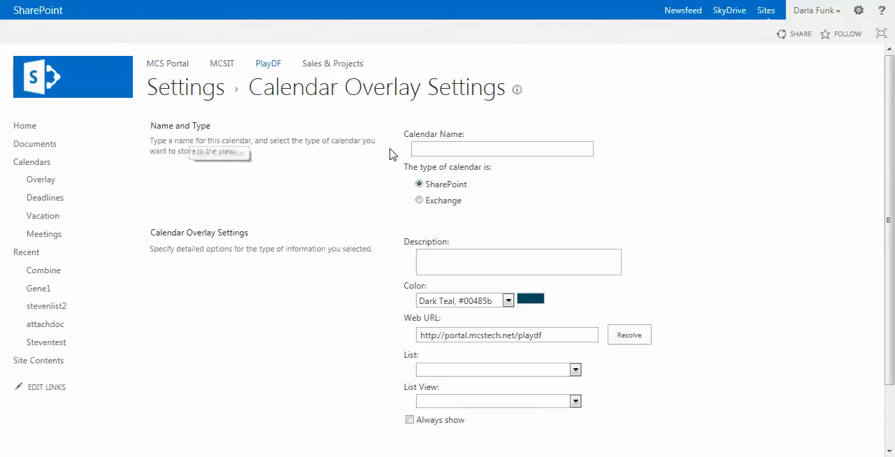
click(435, 144)
text(Deadlines)
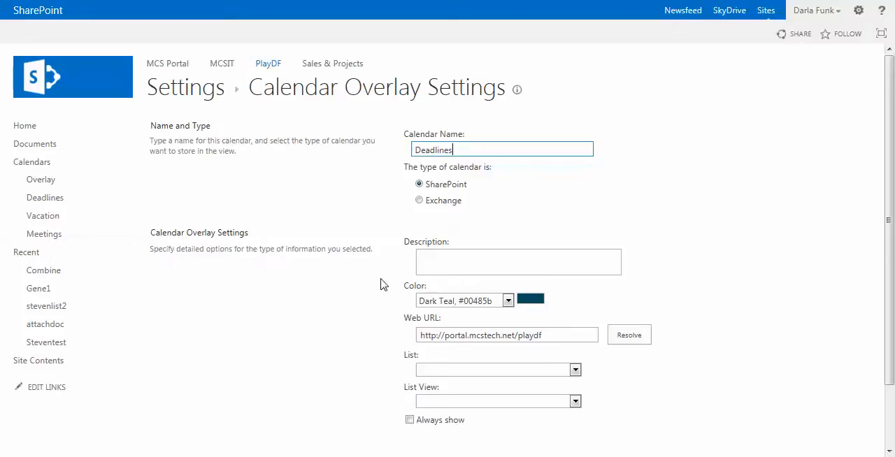
scroll(381, 284, down, 1)
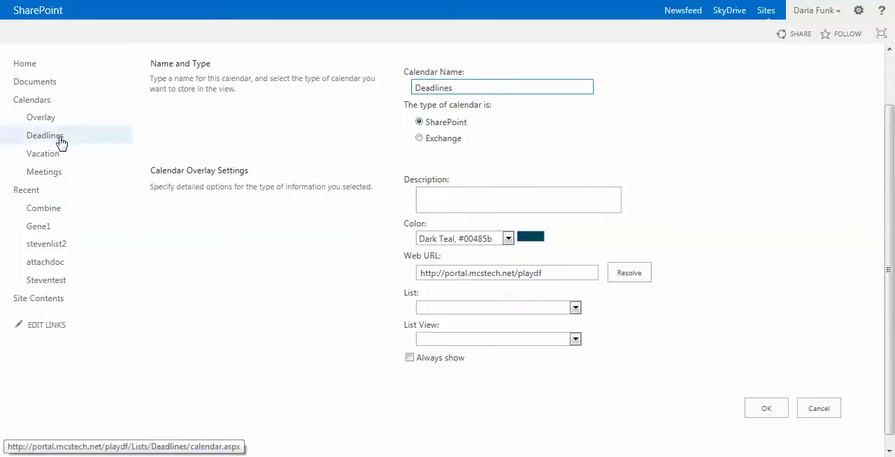
click(508, 239)
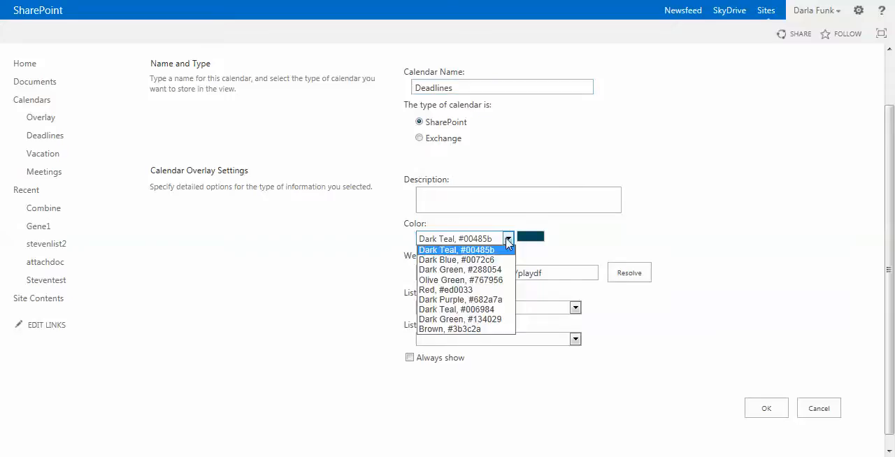
click(486, 294)
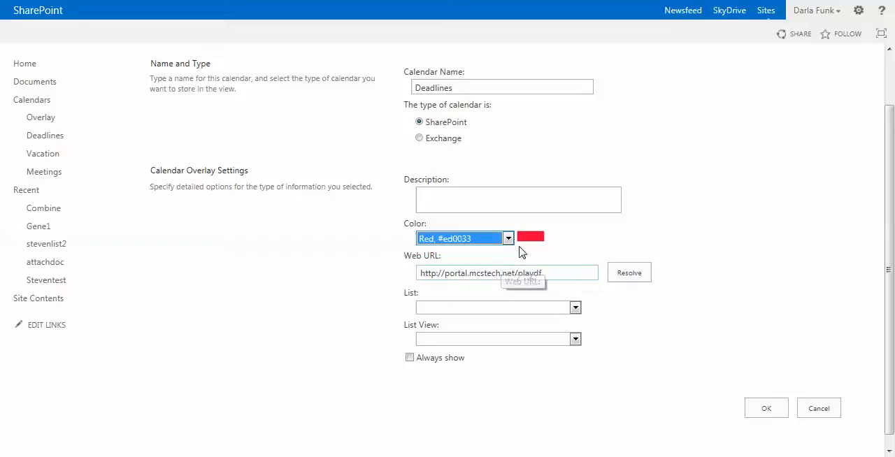
Step: Resolve the web URL, link the overlay to the Deadlines list, and save it with Always show enabled
click(631, 274)
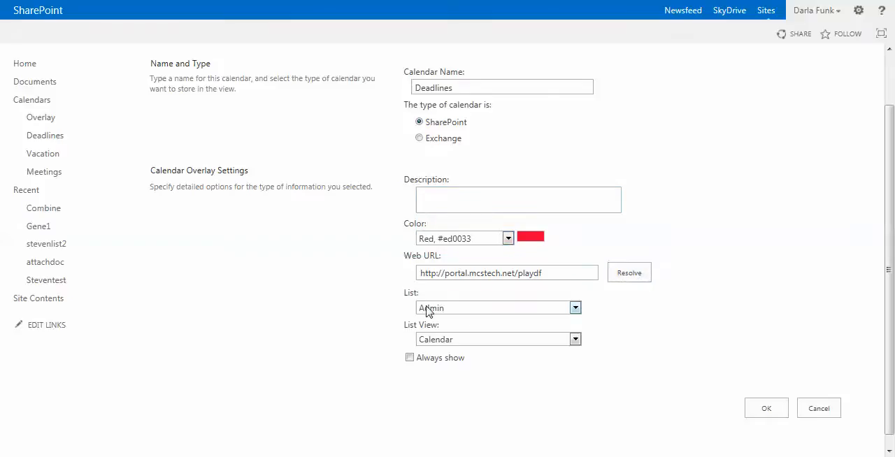
click(575, 309)
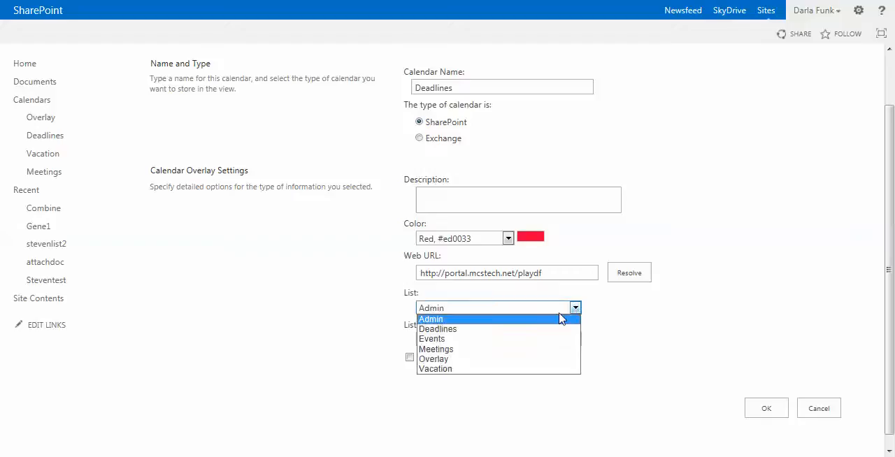
click(529, 329)
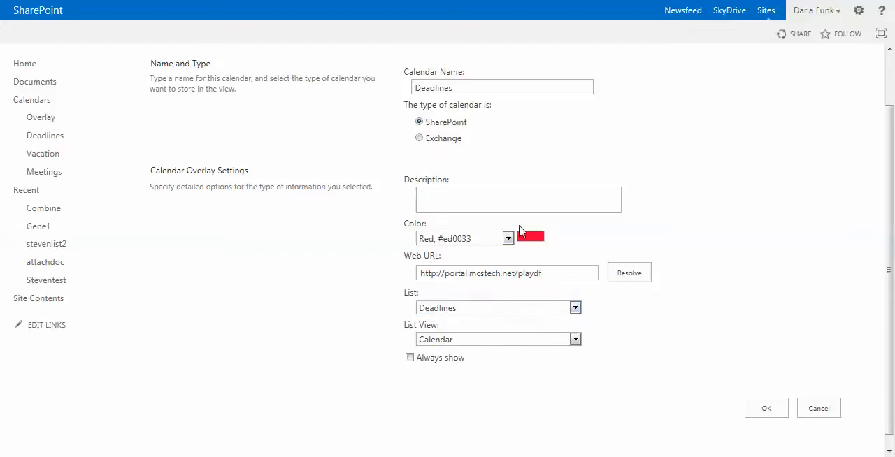
scroll(455, 123, up, 2)
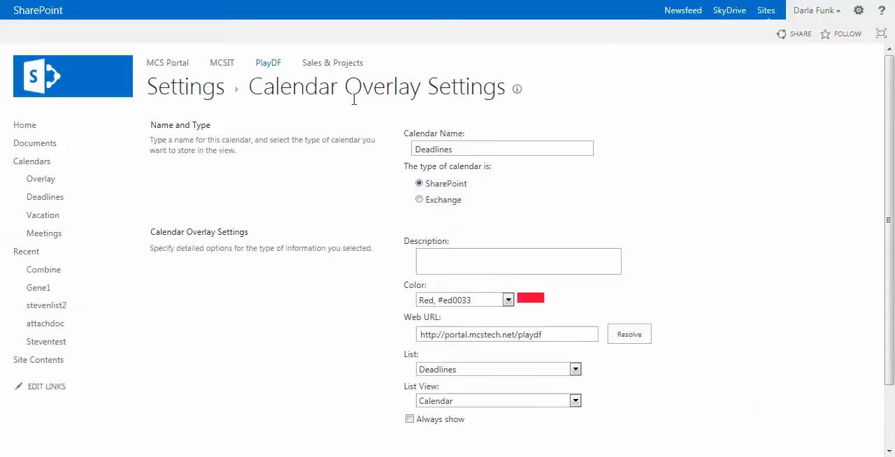
scroll(567, 332, down, 1)
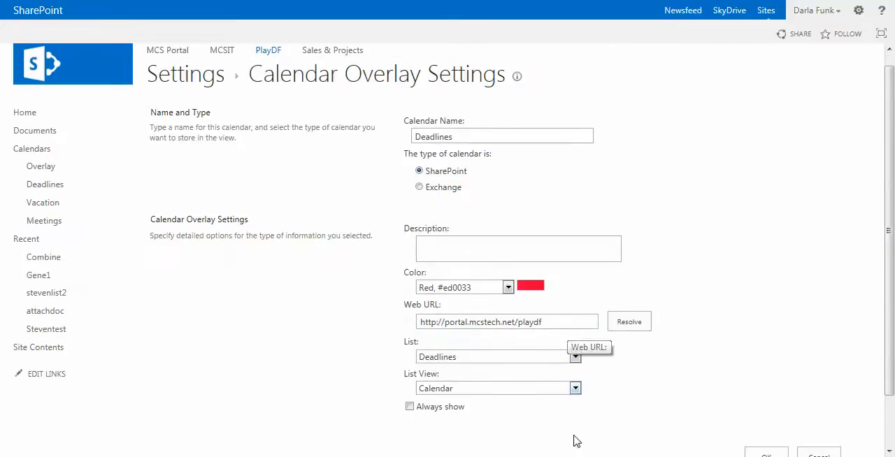
click(410, 408)
scroll(625, 370, down, 2)
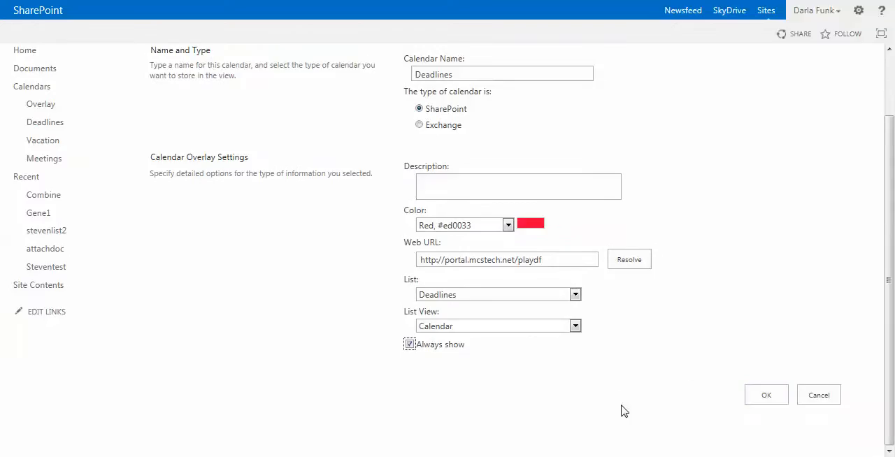
click(762, 396)
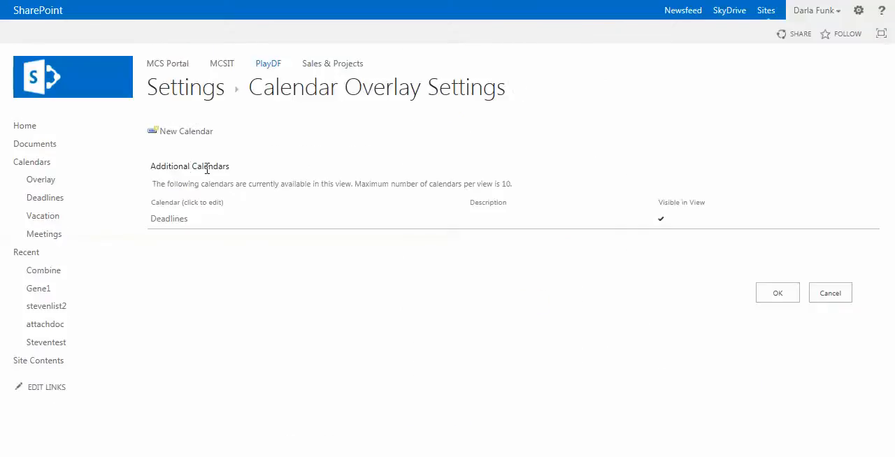
Step: Start another overlay calendar named Vacations and give it the color Dark Blue, #0072c6
click(186, 133)
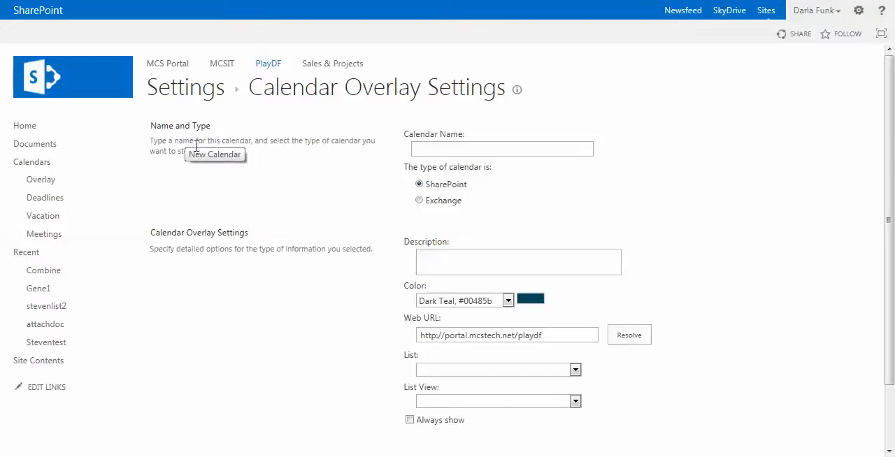
click(438, 150)
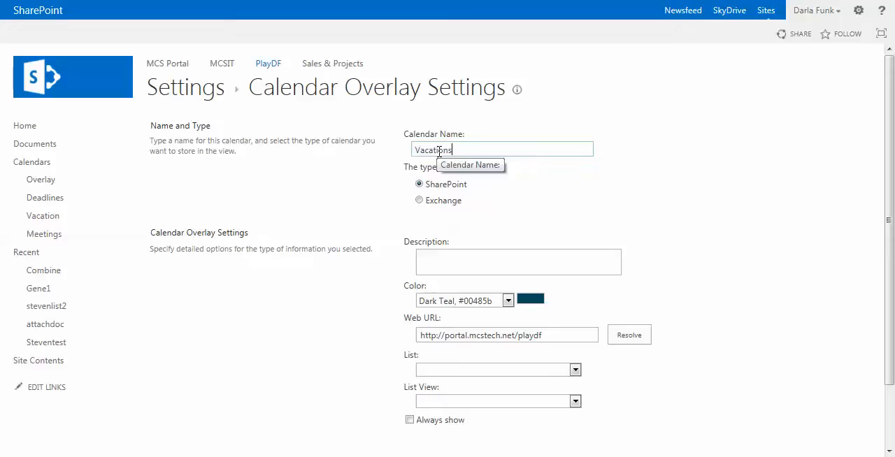
click(508, 301)
click(492, 323)
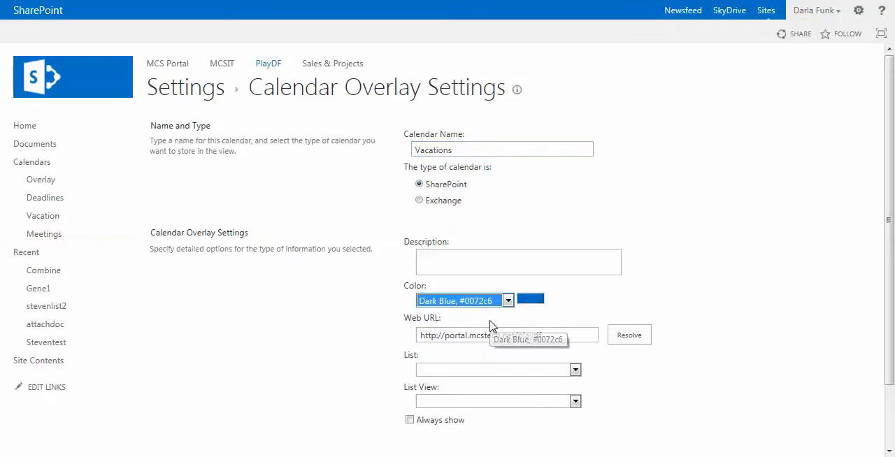
Step: Resolve the web URL, link the Vacations overlay to the Vacation list, and save it with Always show enabled
click(636, 337)
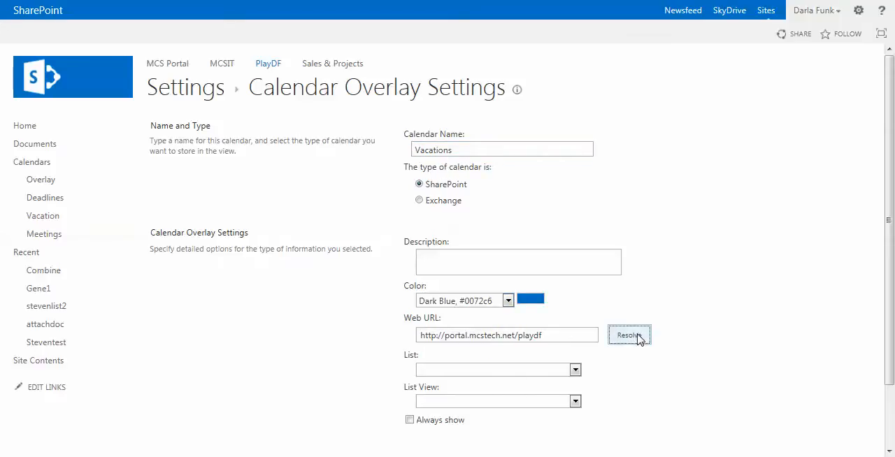
click(575, 370)
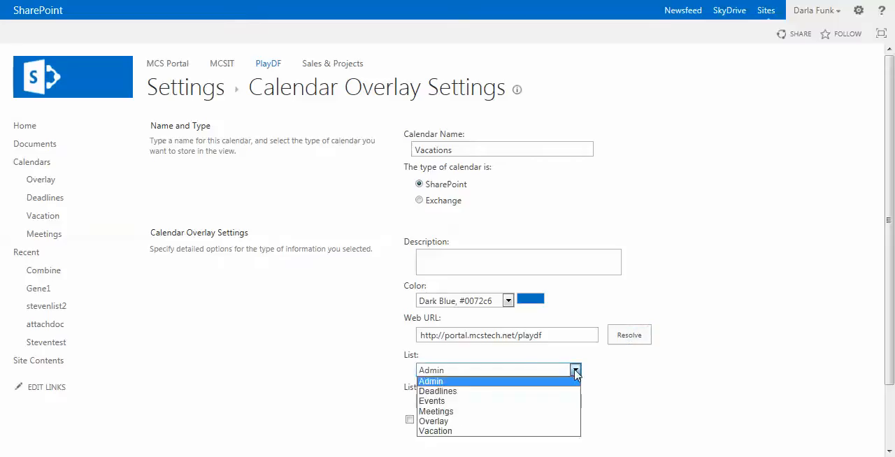
click(509, 431)
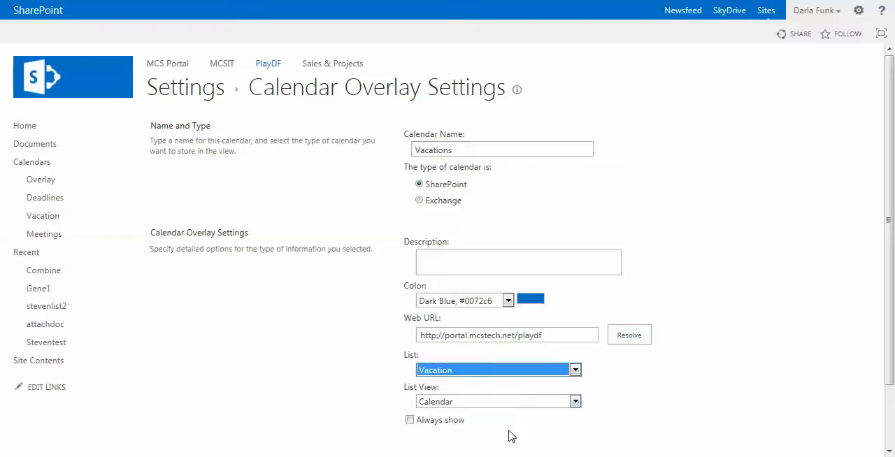
scroll(529, 399, down, 1)
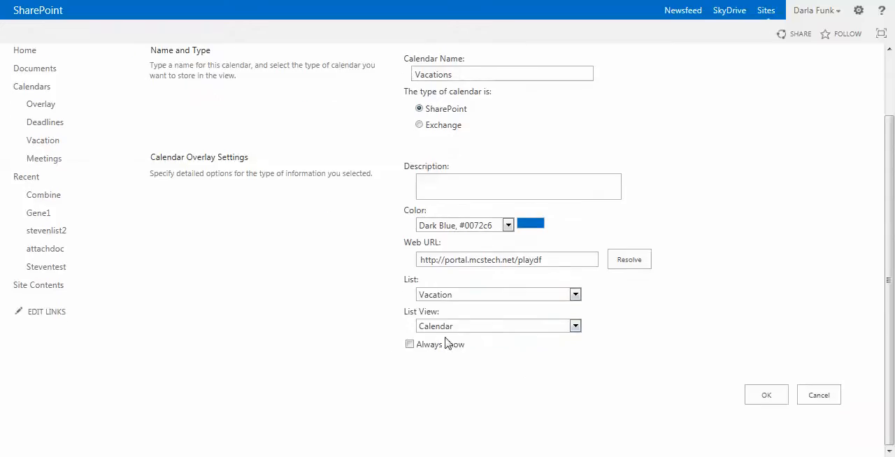
click(410, 343)
click(769, 397)
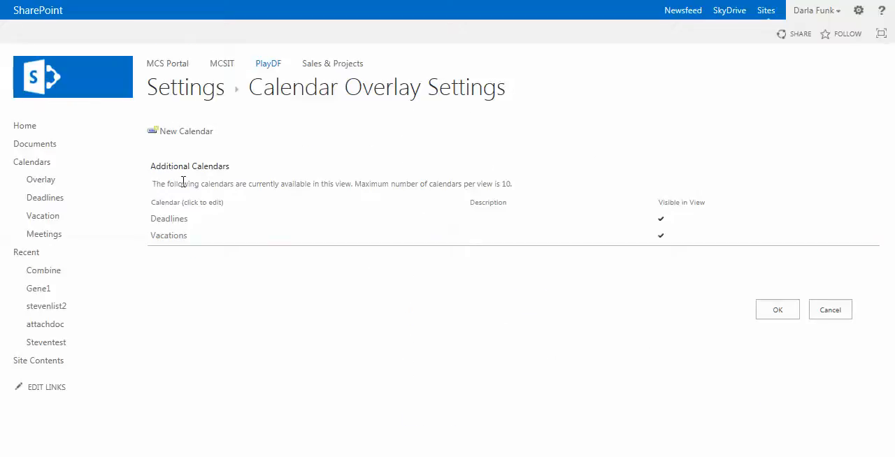
Step: Start a third overlay calendar named Meetings and give it the color Dark Green, #134029
click(184, 133)
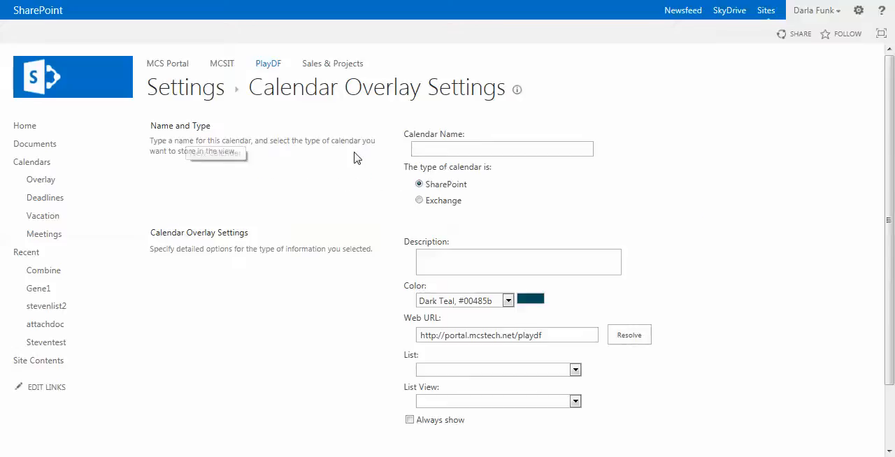
click(428, 147)
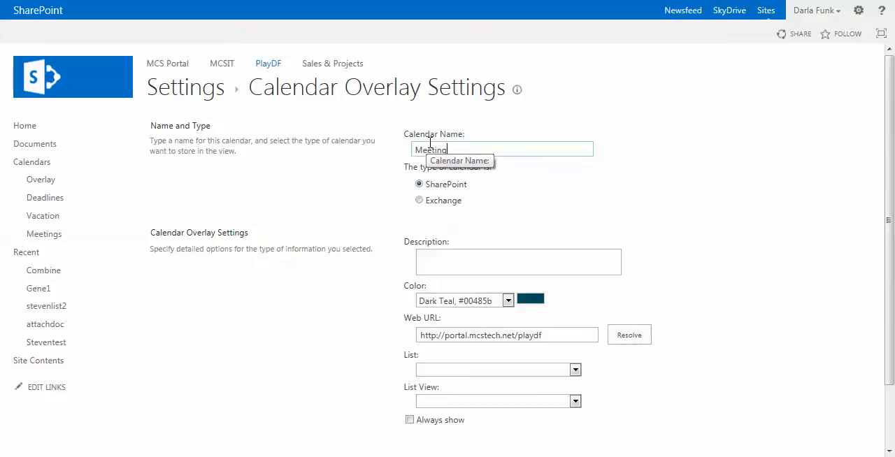
text(Meetings)
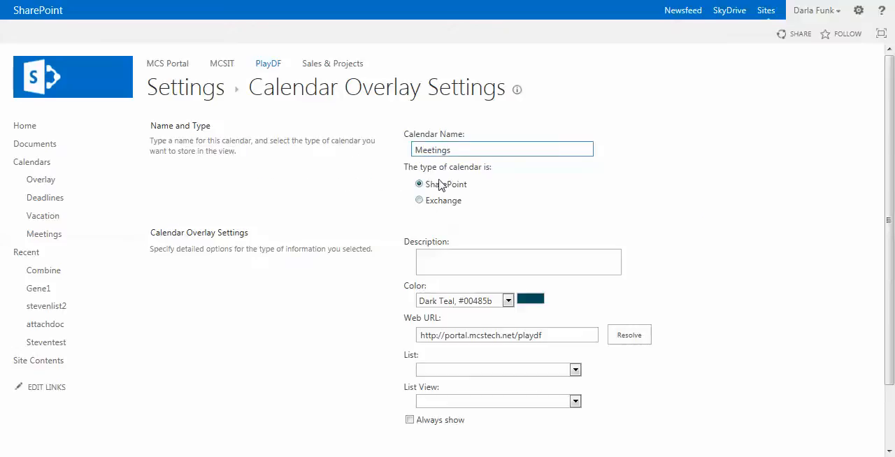
click(508, 301)
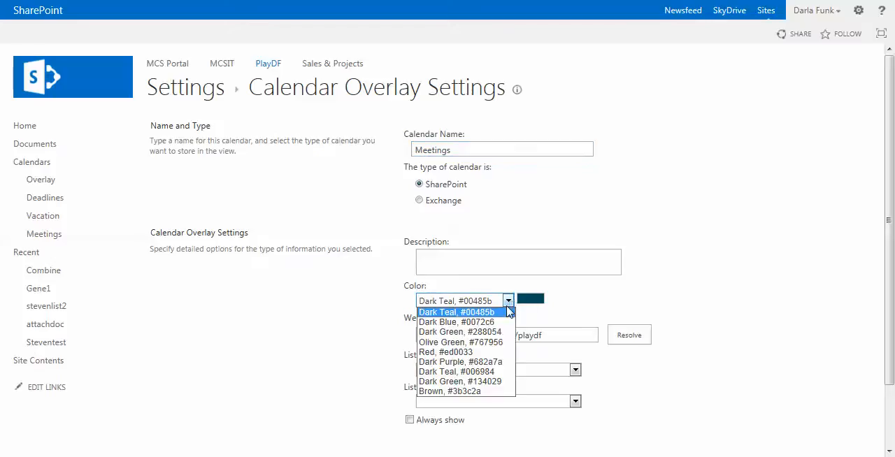
click(493, 381)
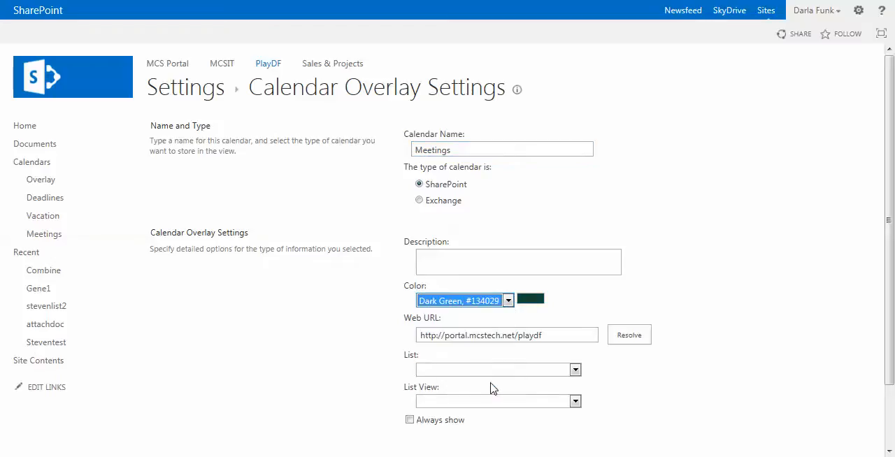
Step: Resolve the web URL, link the overlay to the Meetings list with Always show enabled, and save the calendar overlay settings
click(626, 338)
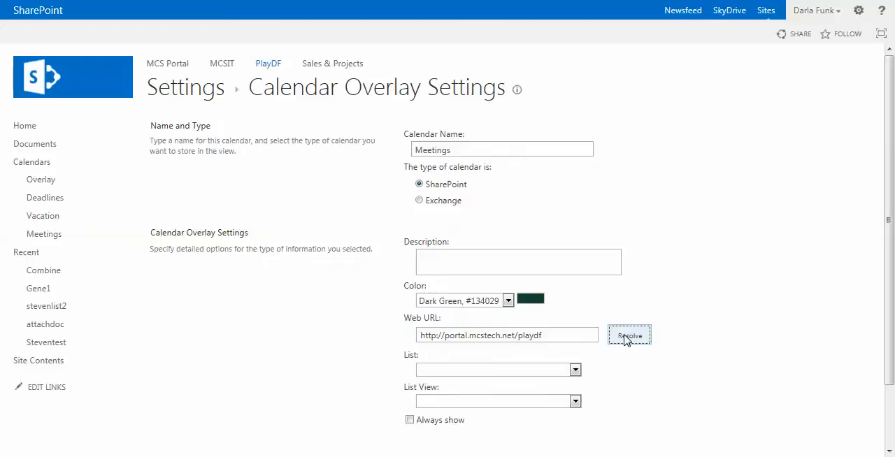
click(575, 370)
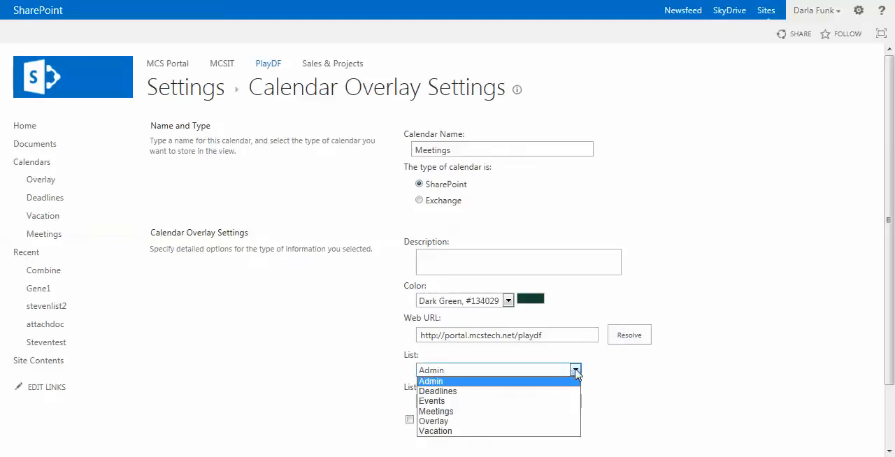
click(508, 413)
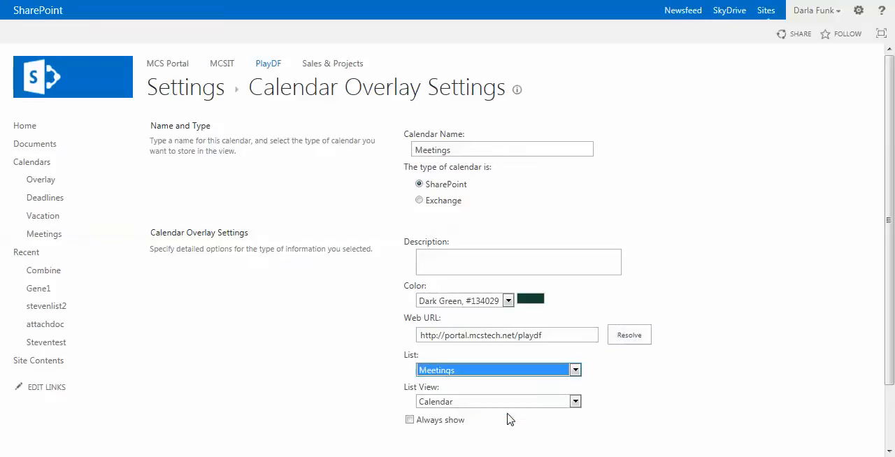
click(326, 389)
scroll(333, 388, down, 2)
click(410, 358)
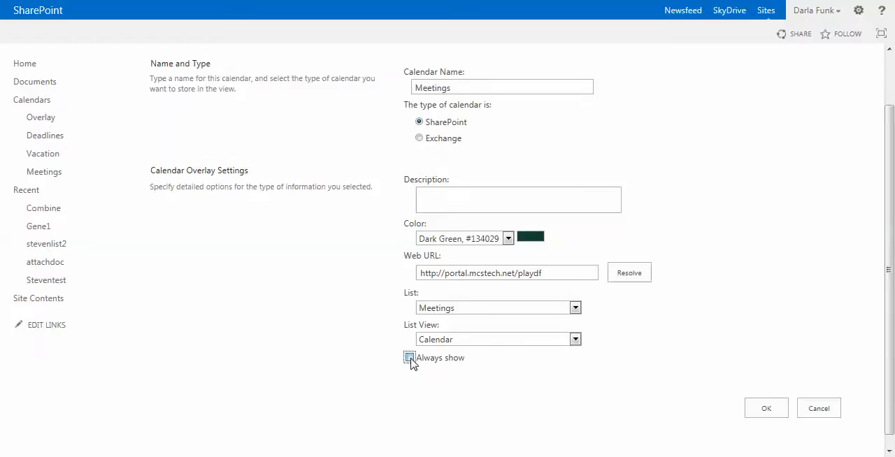
click(767, 409)
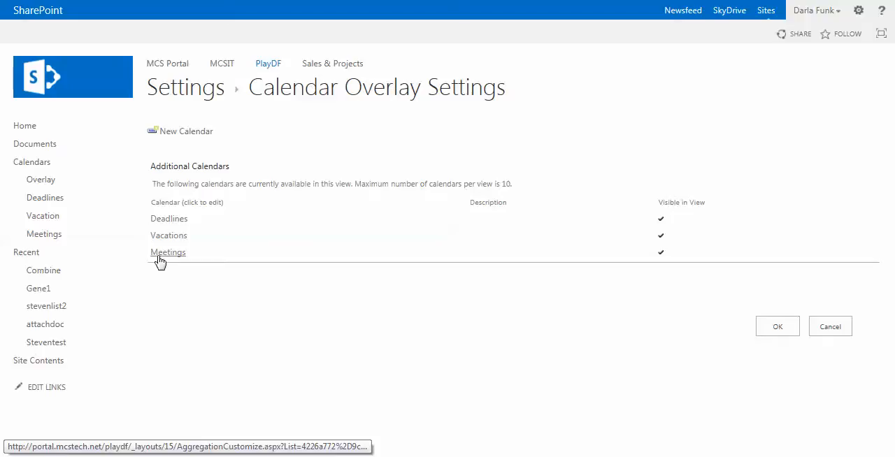
click(780, 329)
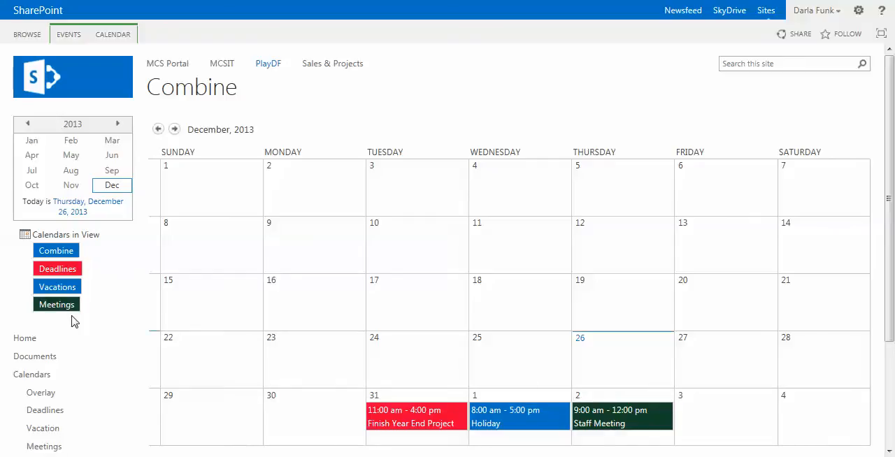
Step: Open the Deadlines calendar from the calendars in view and return to the Combine calendar
click(62, 270)
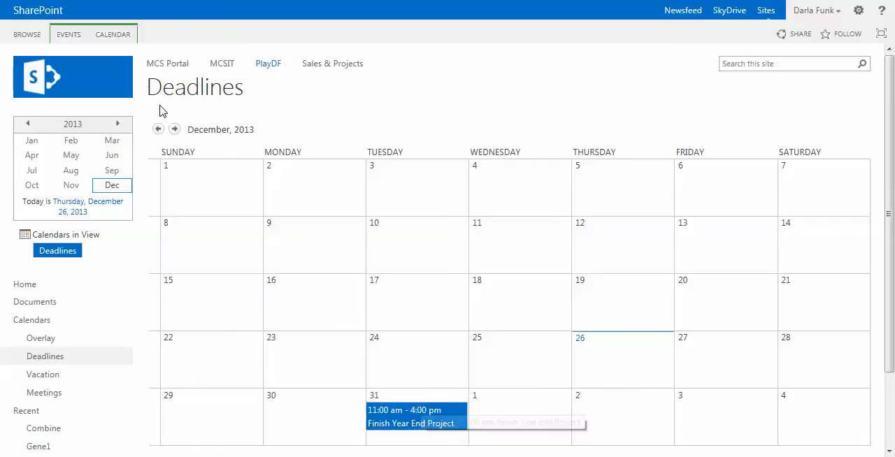
key(alt+Left)
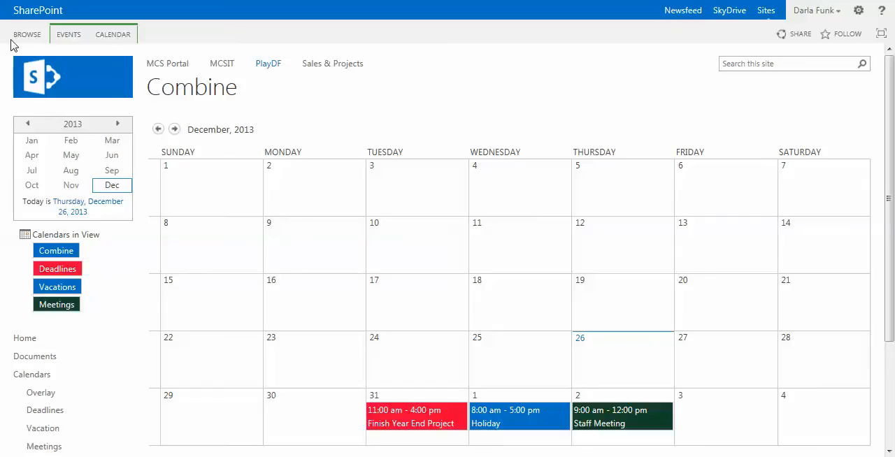